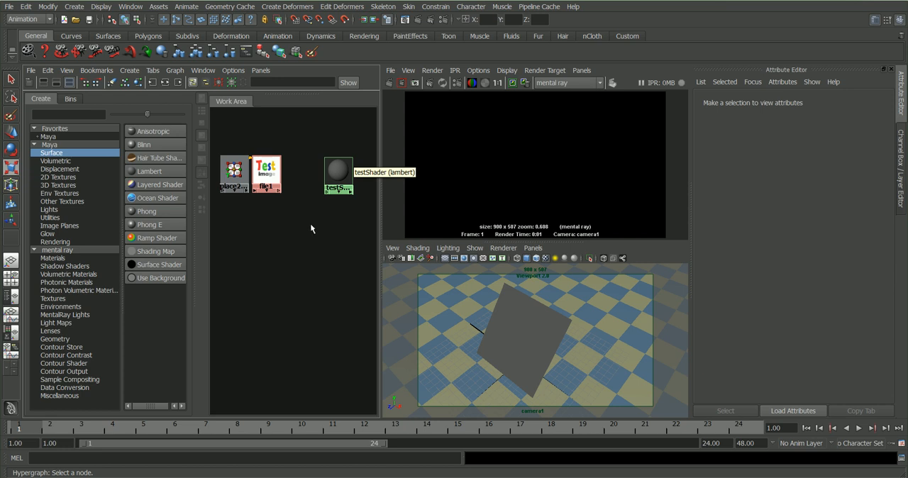
# Step: Connect the file1 texture to the Color attribute of testShader
pyautogui.moveTo(336, 167); pyautogui.dragTo(333, 164)
pyautogui.doubleClick(335, 168)
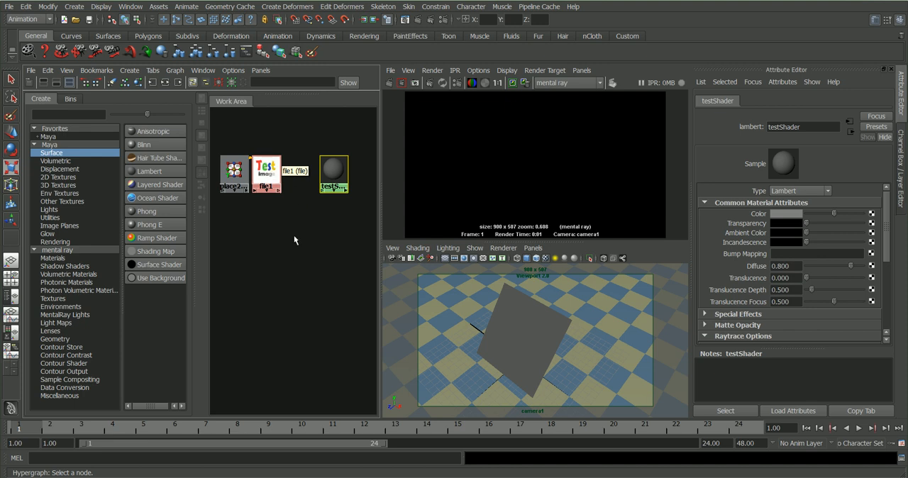
pyautogui.moveTo(265, 169); pyautogui.dragTo(333, 183, button='middle')
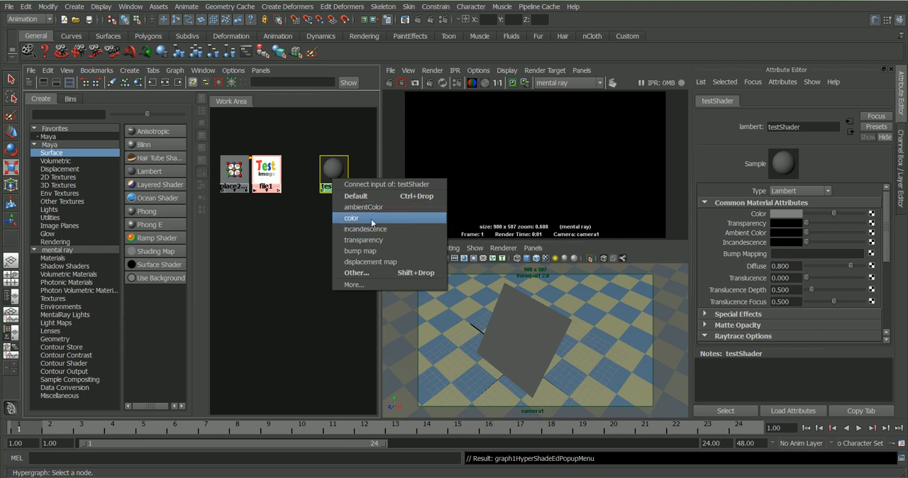
pyautogui.click(292, 195)
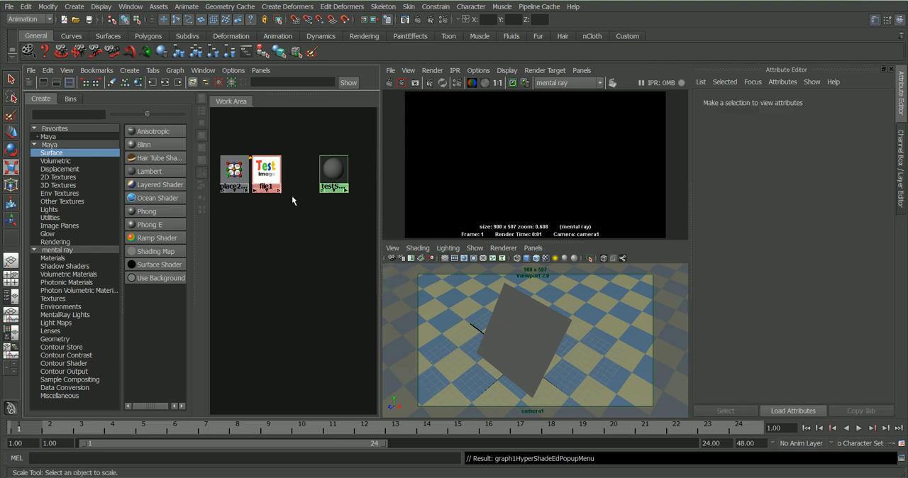
pyautogui.click(328, 161)
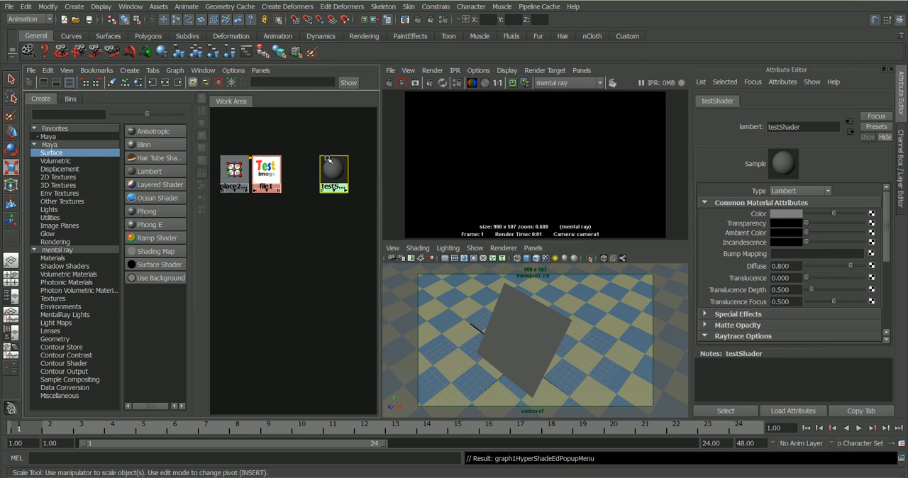
pyautogui.moveTo(725, 199); pyautogui.dragTo(756, 220, button='middle')
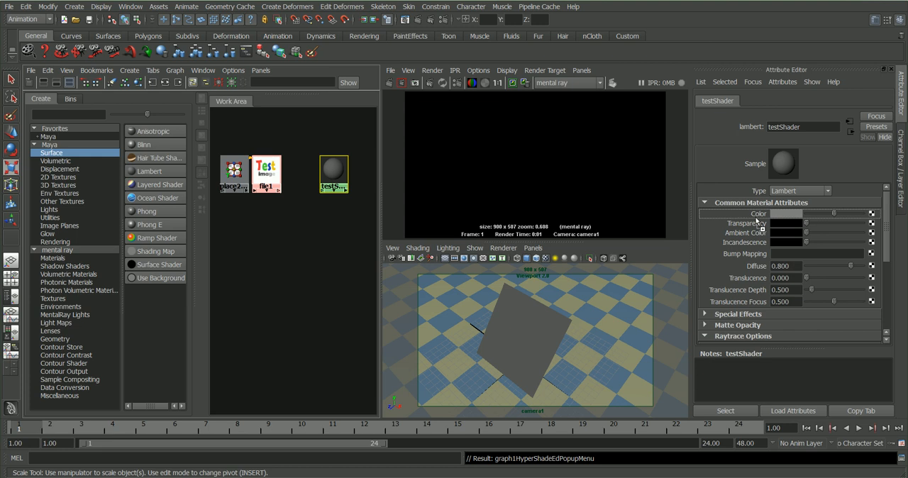
pyautogui.moveTo(756, 220); pyautogui.dragTo(755, 220, button='middle')
pyautogui.moveTo(755, 215); pyautogui.dragTo(763, 213, button='middle')
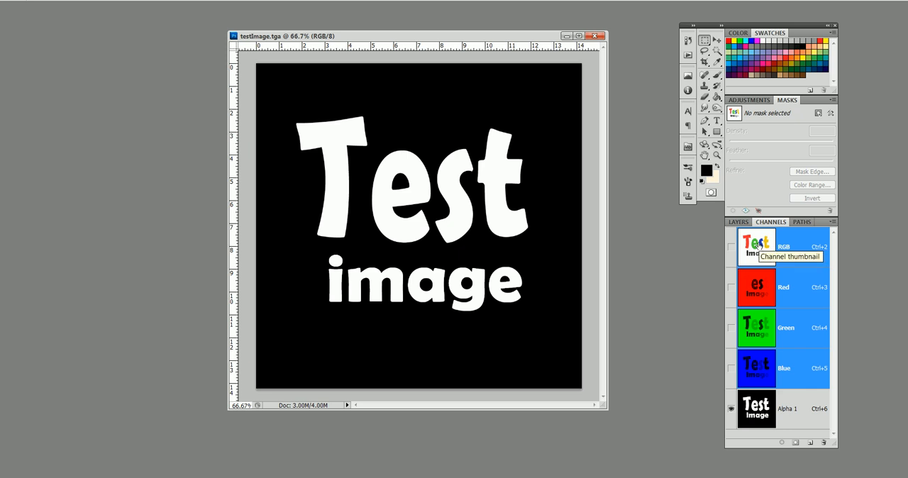
# Step: Switch back to Maya and connect file1's outAlpha to testShader's transparencyR, transparencyG and transparencyB in the Connection Editor
pyautogui.hotkey('alt', 'Tab')
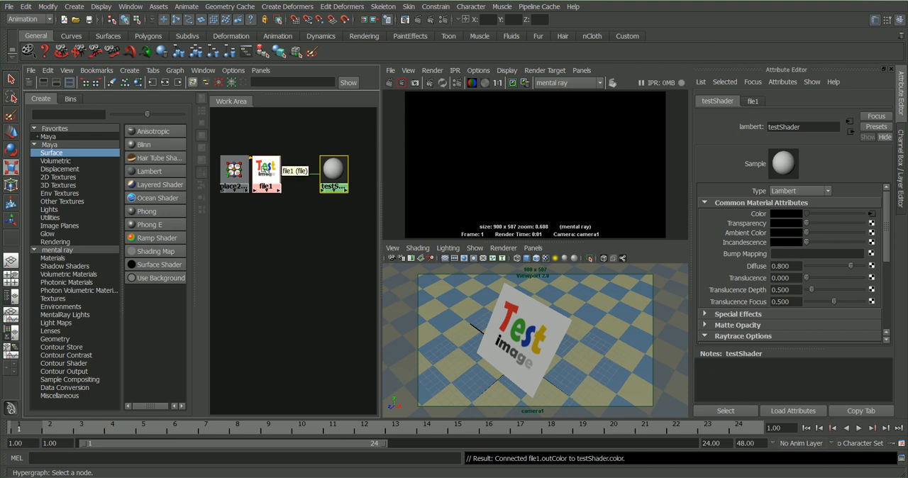
pyautogui.moveTo(269, 170); pyautogui.dragTo(332, 169, button='middle')
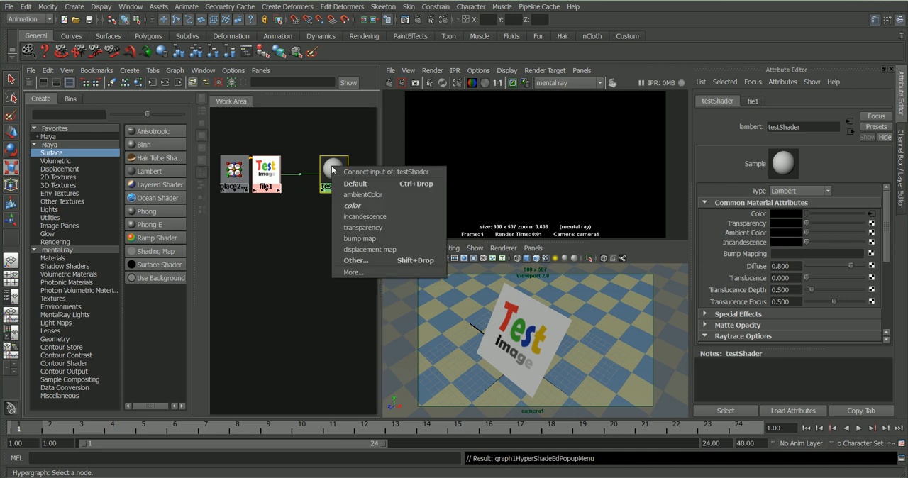
pyautogui.click(355, 261)
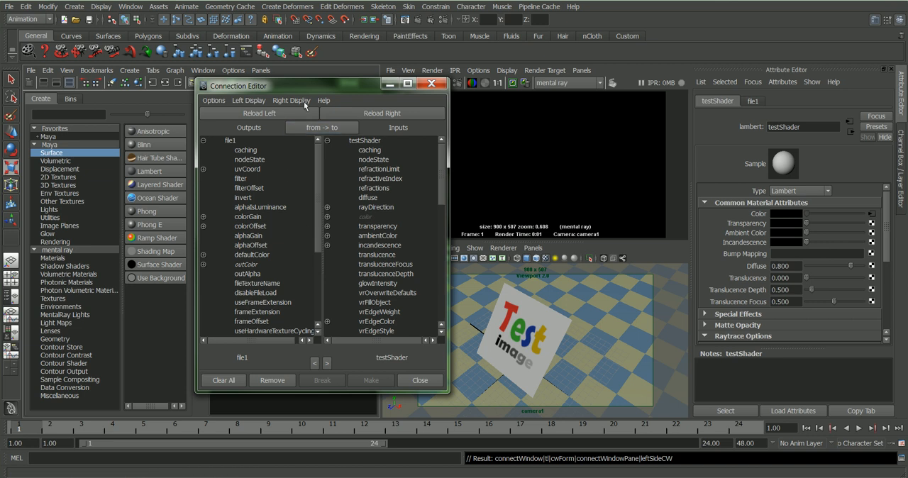
pyautogui.click(256, 275)
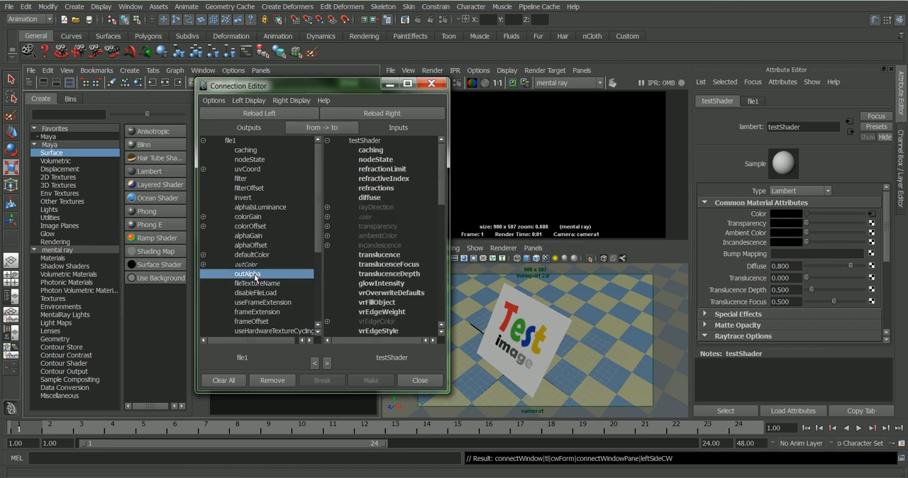
pyautogui.click(328, 226)
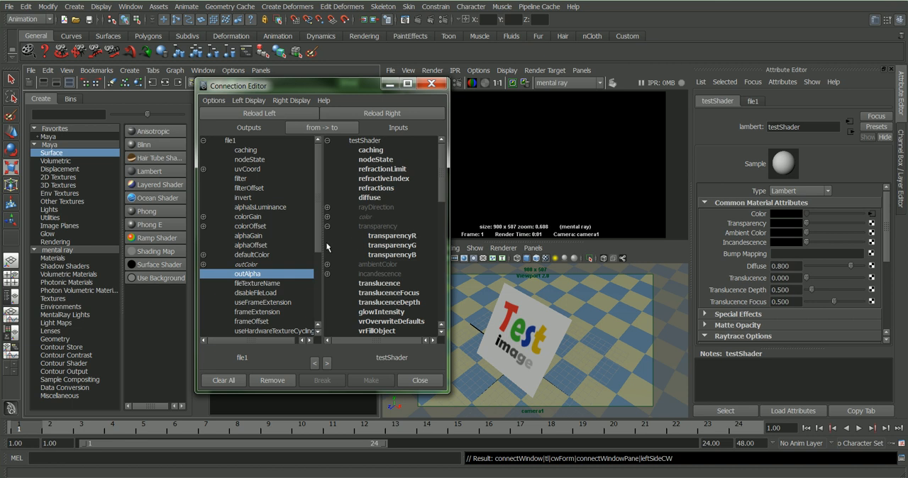
pyautogui.click(388, 236)
pyautogui.click(388, 245)
pyautogui.click(390, 254)
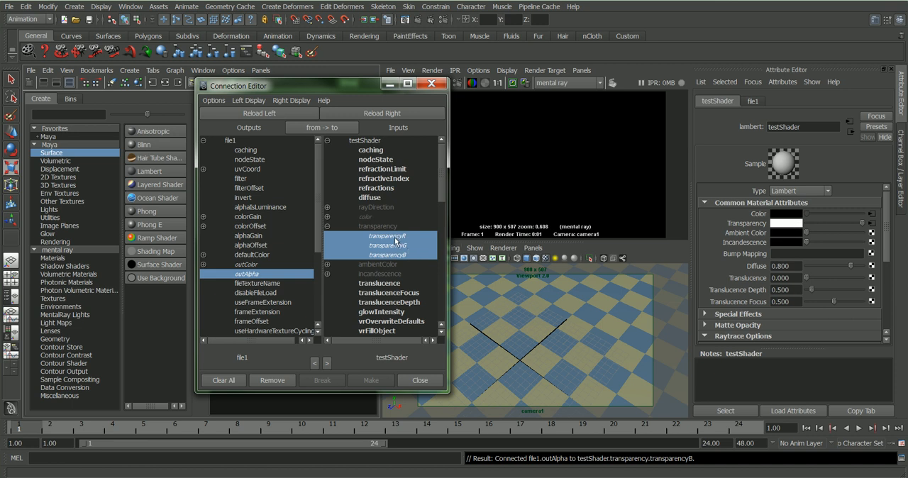
pyautogui.click(420, 381)
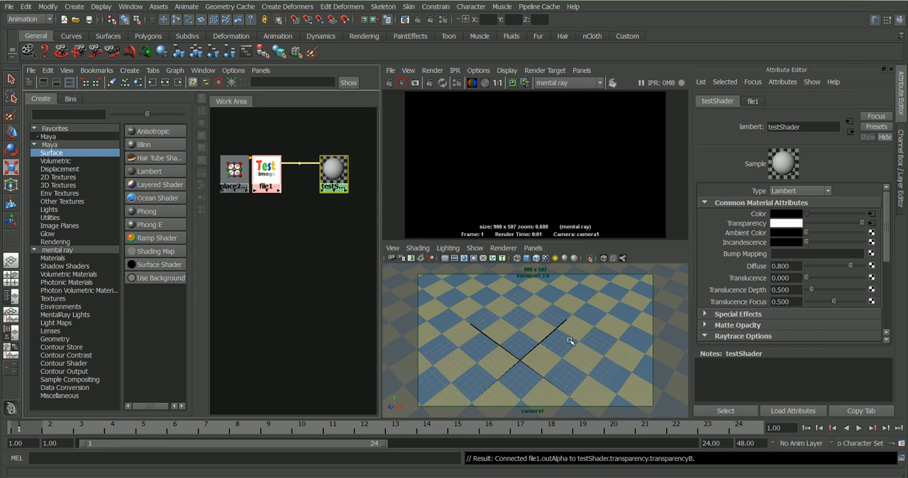
# Step: Render the scene with mental ray and compare it with testImage.tga's alpha channel in Photoshop, returning to Maya
pyautogui.click(389, 82)
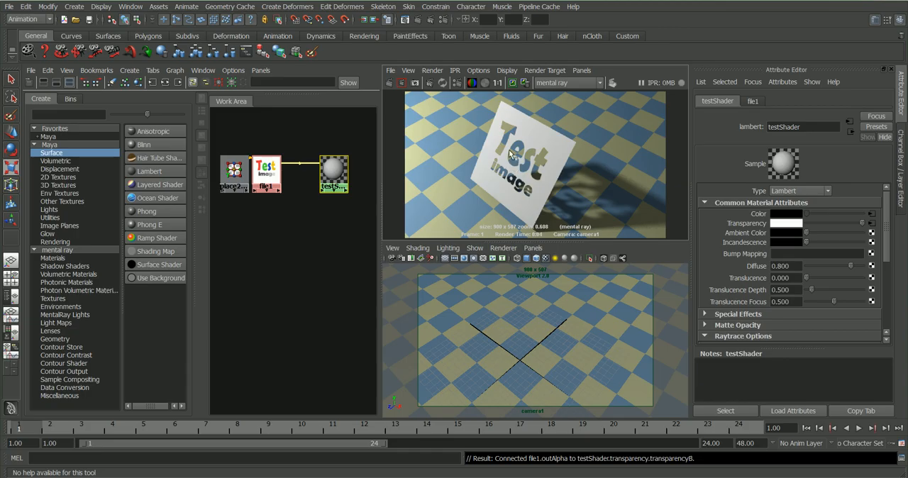
pyautogui.hotkey('alt', 'Tab')
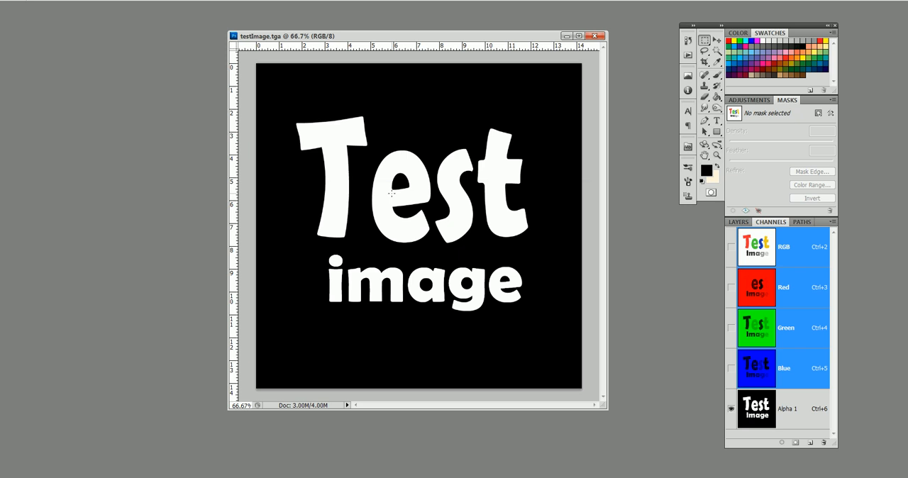
pyautogui.hotkey('alt', 'Tab')
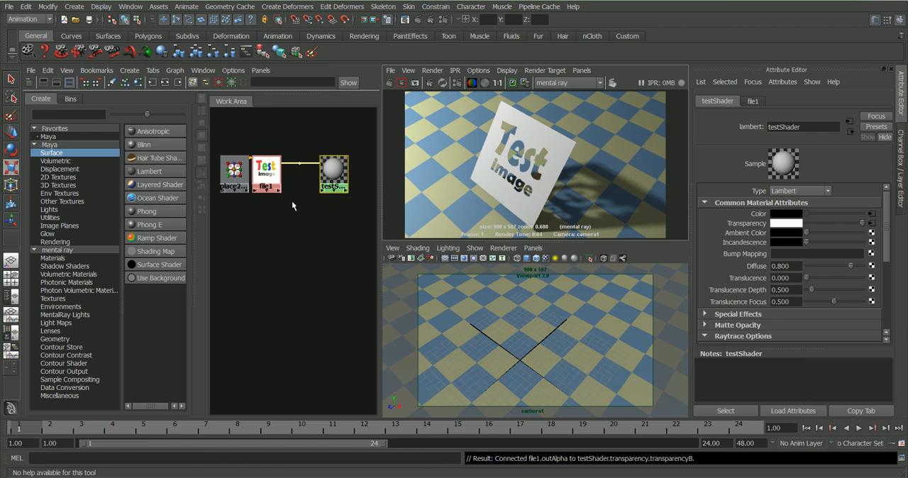
# Step: Break testShader's Transparency connection and add a Reverse utility node below and between file1 and testShader
pyautogui.rightClick(747, 225)
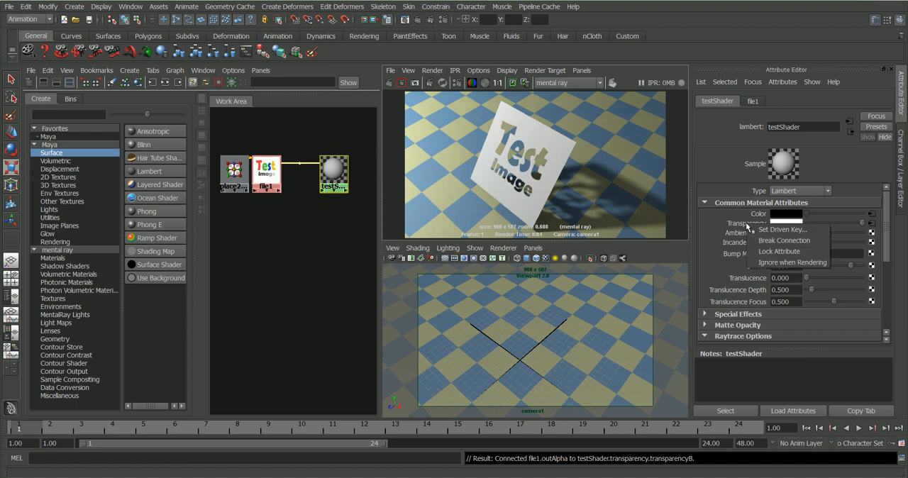
pyautogui.click(782, 240)
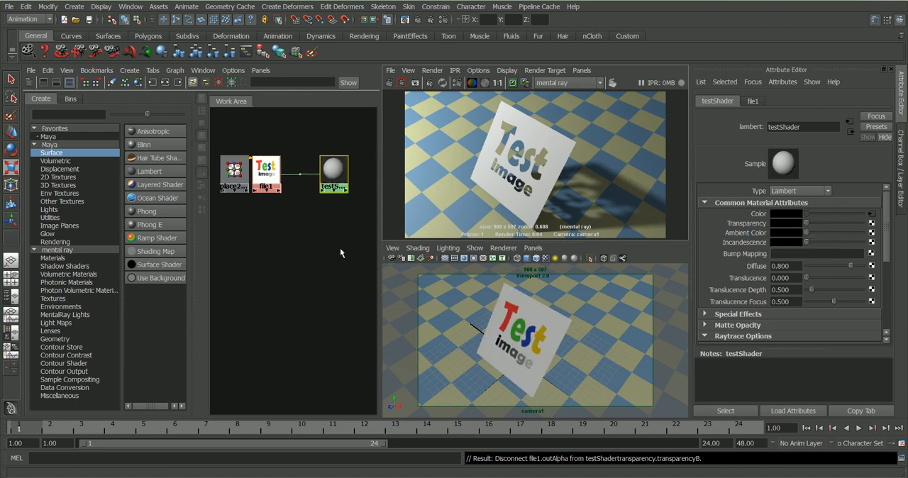
pyautogui.click(51, 218)
pyautogui.moveTo(184, 169); pyautogui.dragTo(177, 289)
pyautogui.scroll(-2, 177, 310)
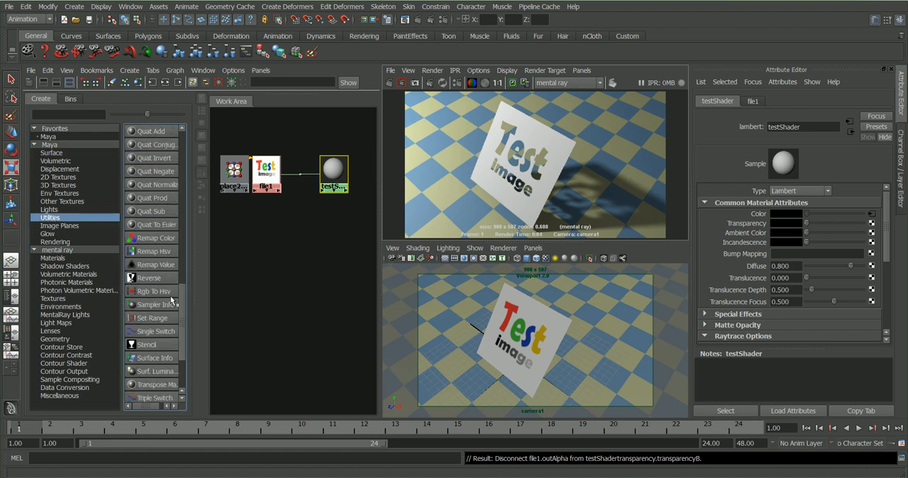
pyautogui.click(156, 279)
pyautogui.moveTo(327, 345); pyautogui.dragTo(294, 200)
# Step: Connect file1's outAlpha to inputX, inputY and inputZ of reverse1 in the Connection Editor
pyautogui.moveTo(263, 180); pyautogui.dragTo(294, 214, button='middle')
pyautogui.click(317, 253)
pyautogui.click(249, 274)
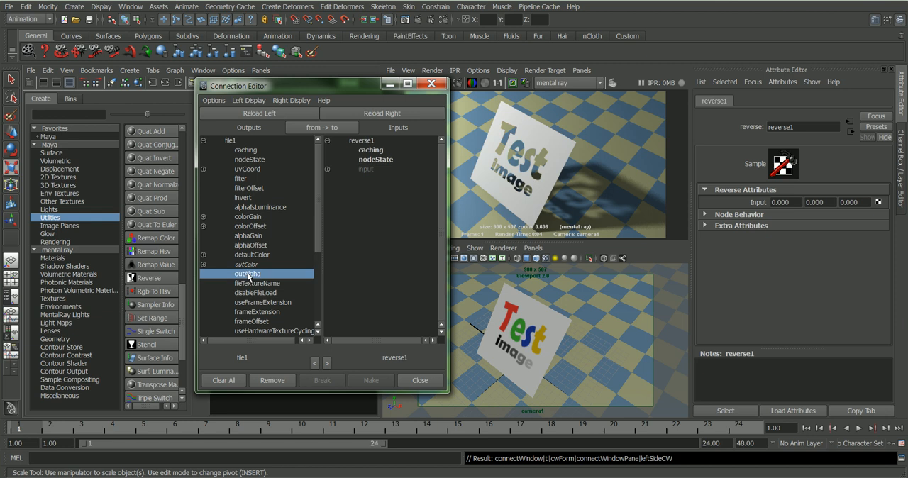
pyautogui.click(328, 170)
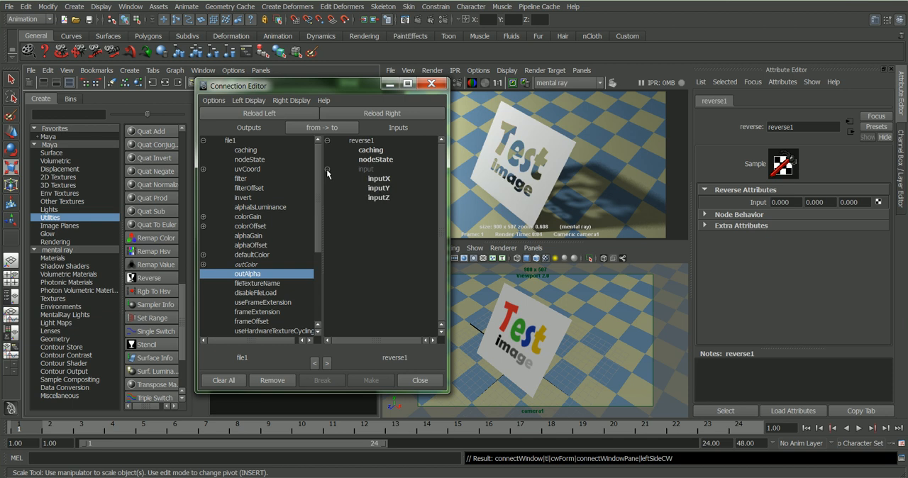
pyautogui.click(382, 179)
pyautogui.click(381, 188)
pyautogui.click(379, 198)
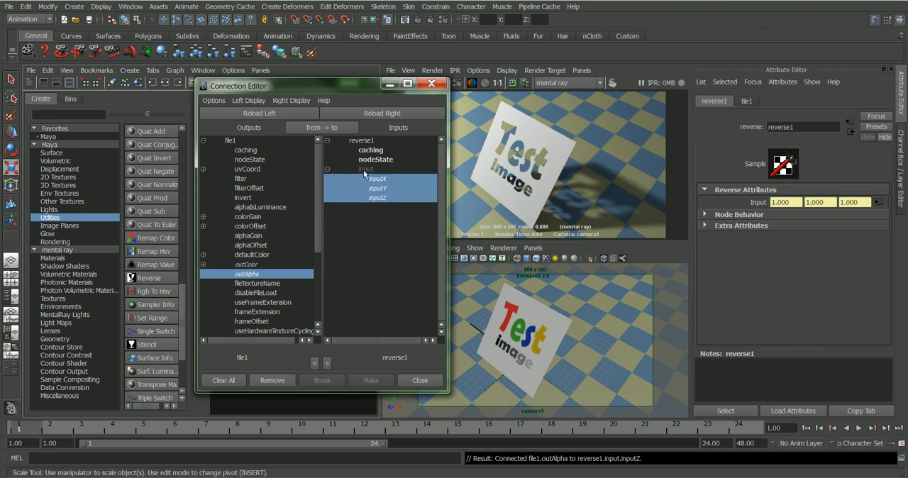
pyautogui.click(420, 380)
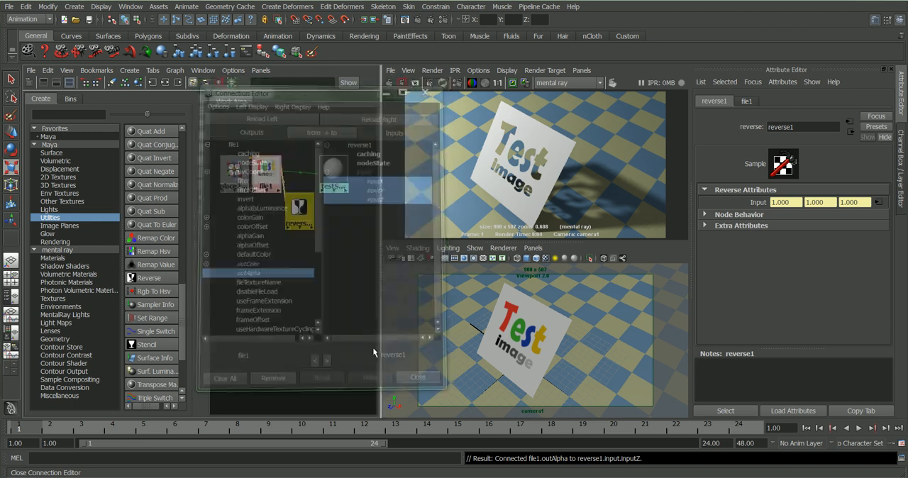
# Step: Try connecting reverse1 directly onto testShader's Transparency attribute, and undo that connection
pyautogui.click(342, 173)
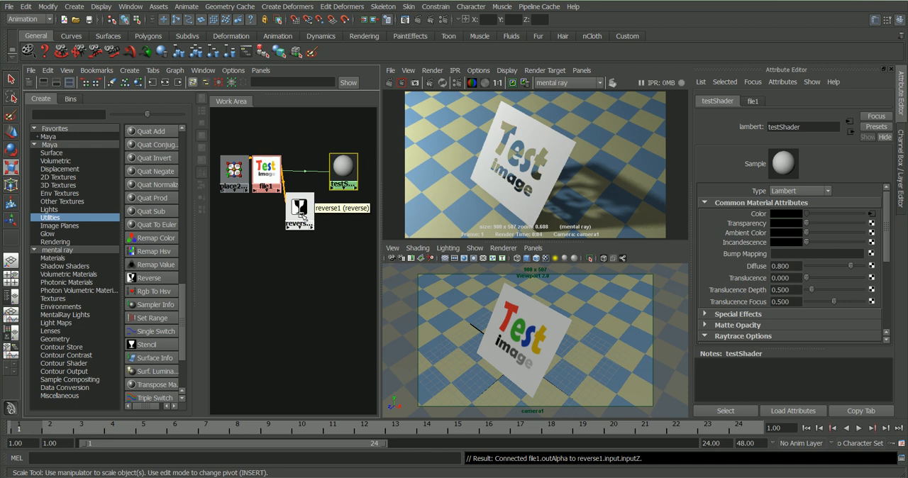
pyautogui.moveTo(304, 216); pyautogui.dragTo(750, 227, button='middle')
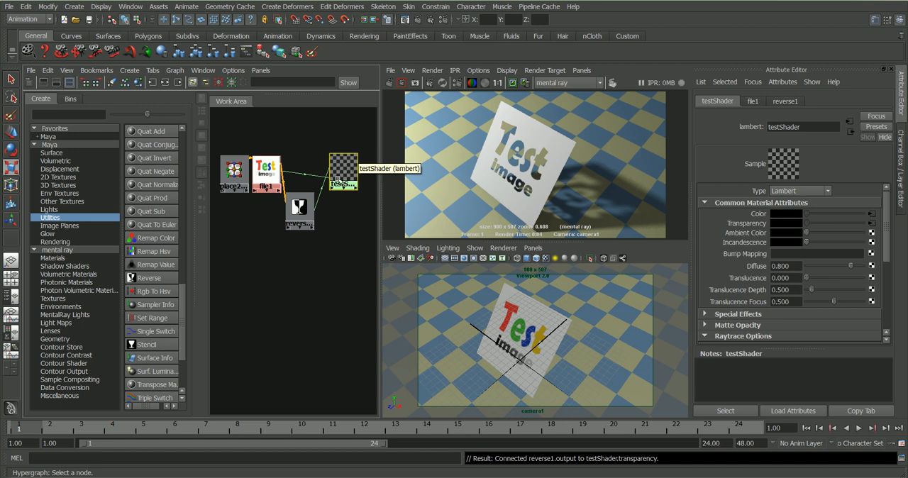
pyautogui.hotkey('ctrl', 'z')
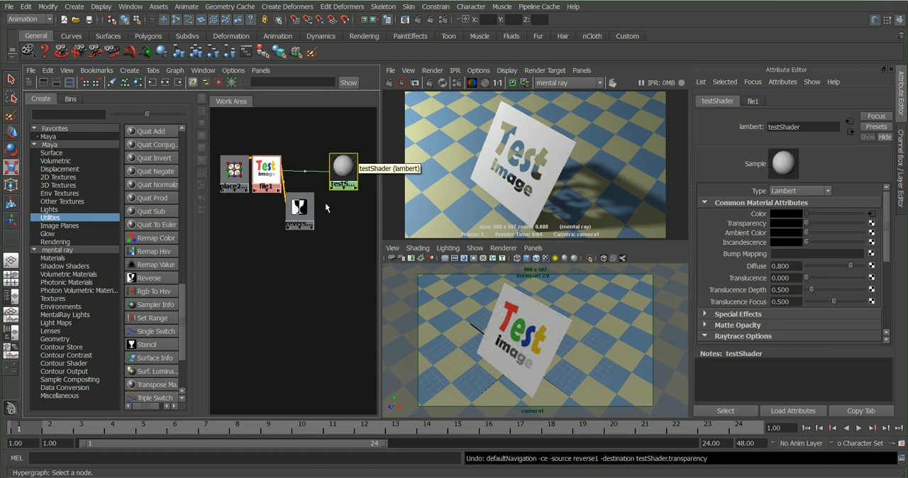
# Step: Connect reverse1's output to testShader's transparency in the Connection Editor, checking the outputs' and inputs' sub-channels
pyautogui.moveTo(295, 206); pyautogui.dragTo(334, 174, button='middle')
pyautogui.click(359, 269)
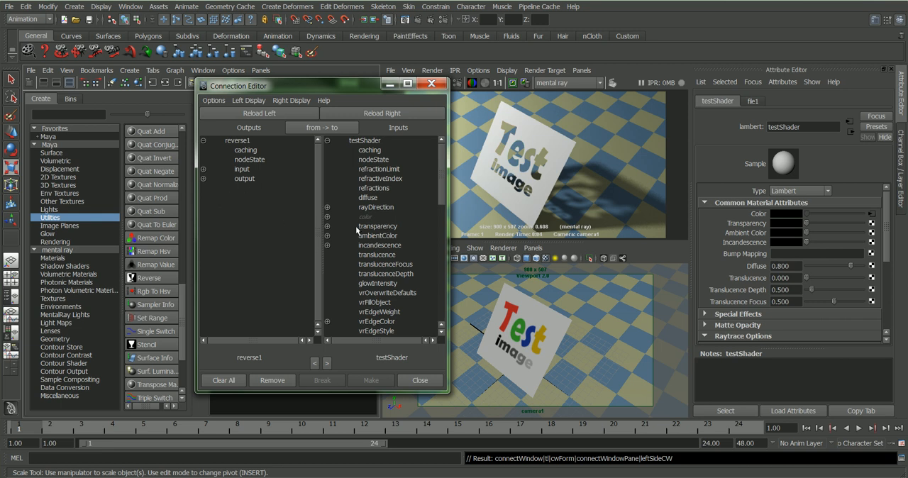
pyautogui.click(243, 180)
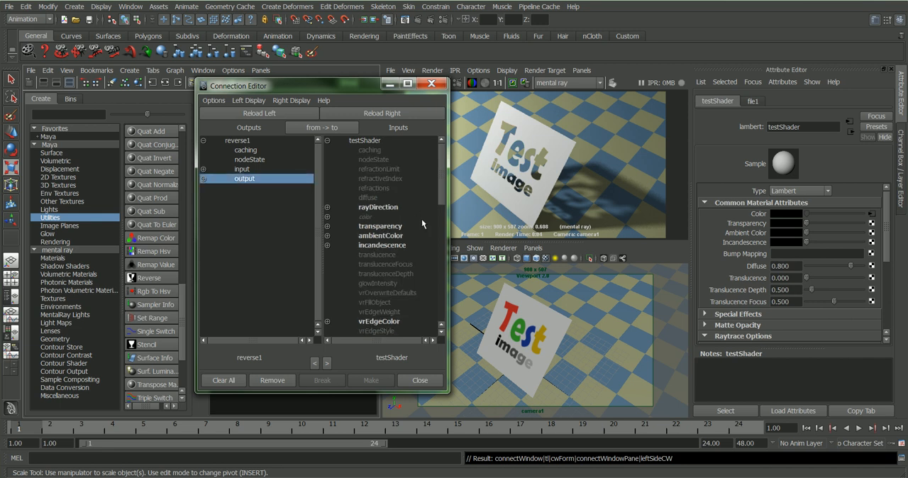
pyautogui.click(369, 226)
pyautogui.click(328, 227)
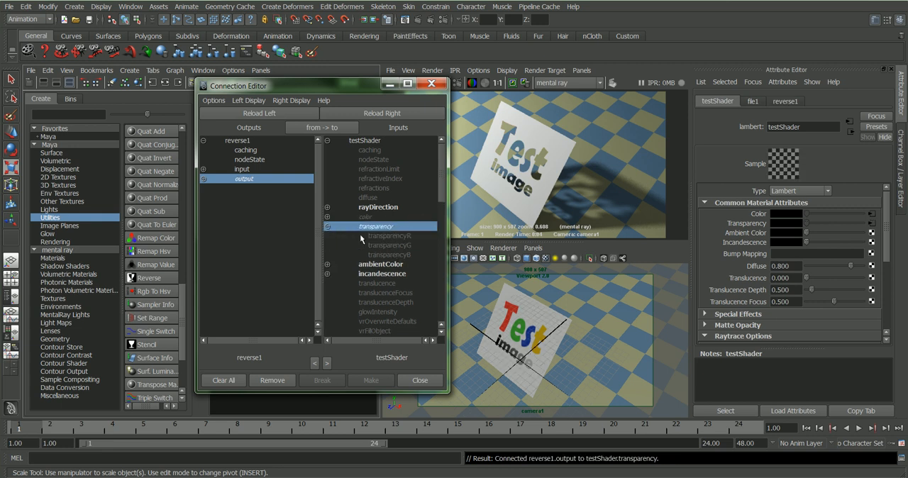
pyautogui.click(205, 180)
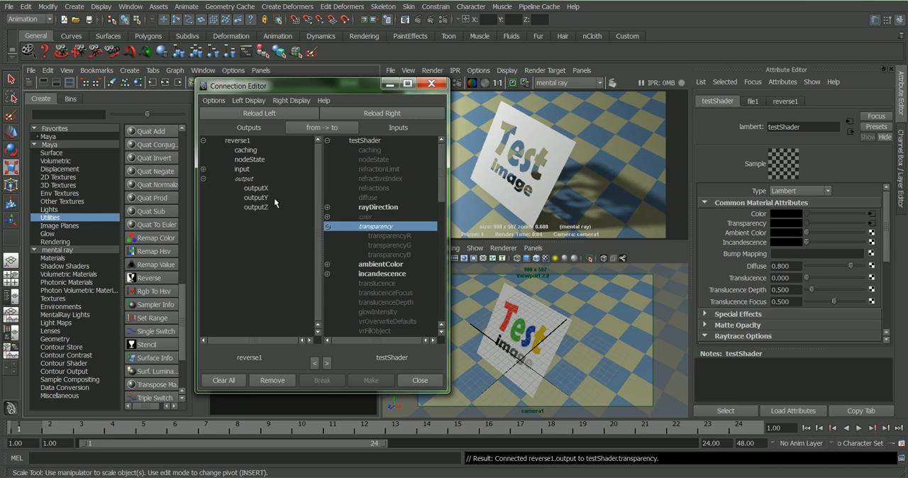
pyautogui.click(246, 181)
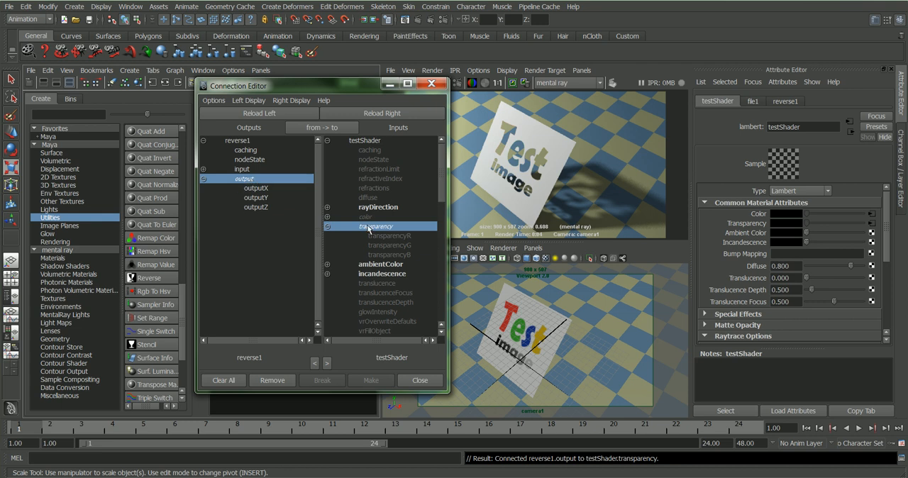
pyautogui.click(426, 381)
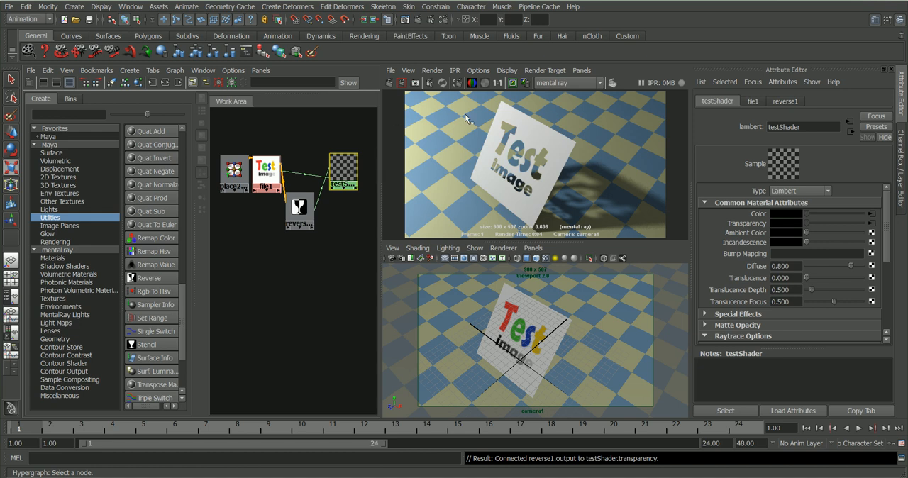
# Step: Keep the current image in the render view and render the scene again
pyautogui.click(515, 83)
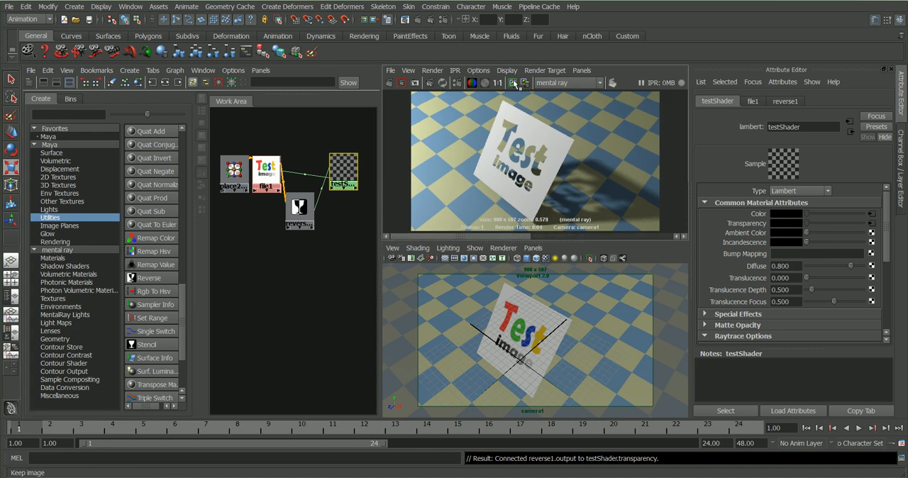
pyautogui.click(392, 83)
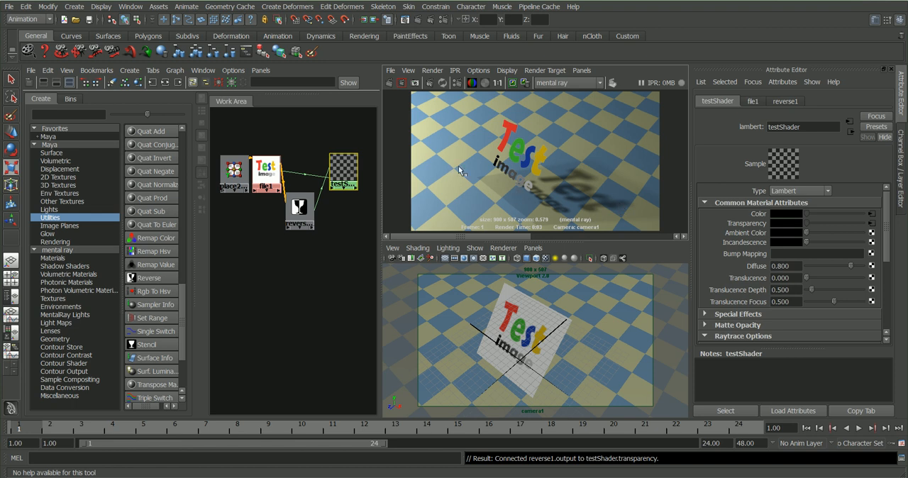
# Step: Set testShader's Shadow Attenuation to 0 in the Raytrace Options and re-render, keeping the previous image
pyautogui.click(343, 160)
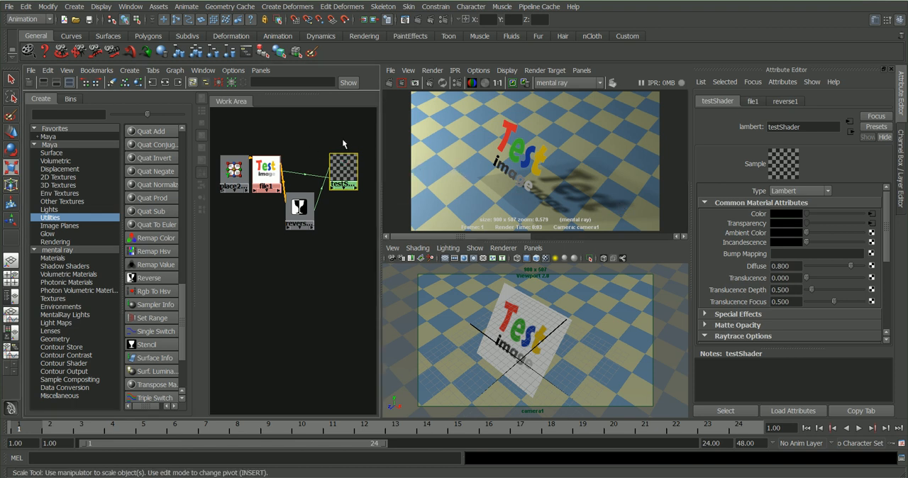
pyautogui.scroll(-4, 765, 252)
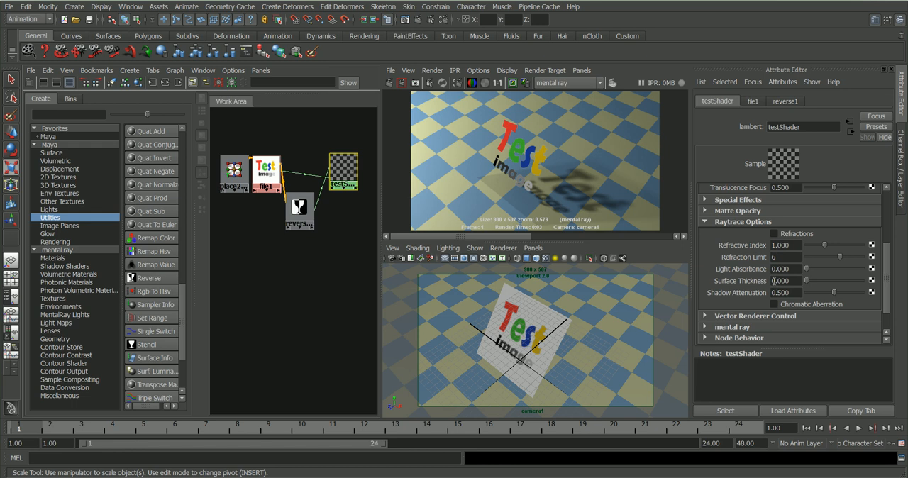
pyautogui.moveTo(834, 293); pyautogui.dragTo(799, 293)
pyautogui.click(516, 84)
pyautogui.click(389, 84)
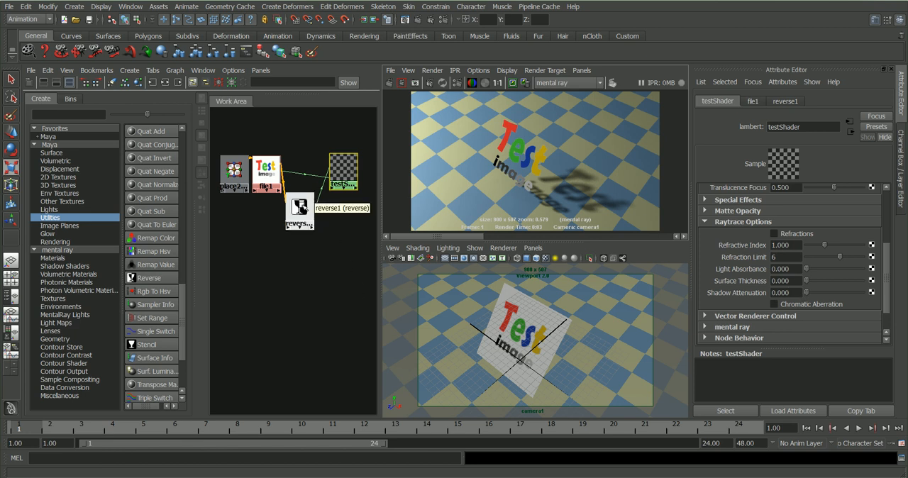
# Step: Select the reverse1 node in the work area
pyautogui.moveTo(302, 202); pyautogui.dragTo(306, 205)
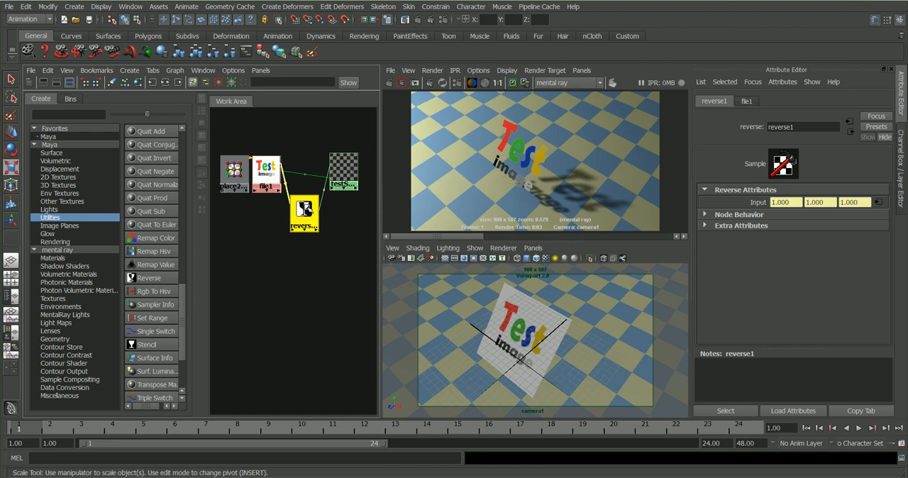